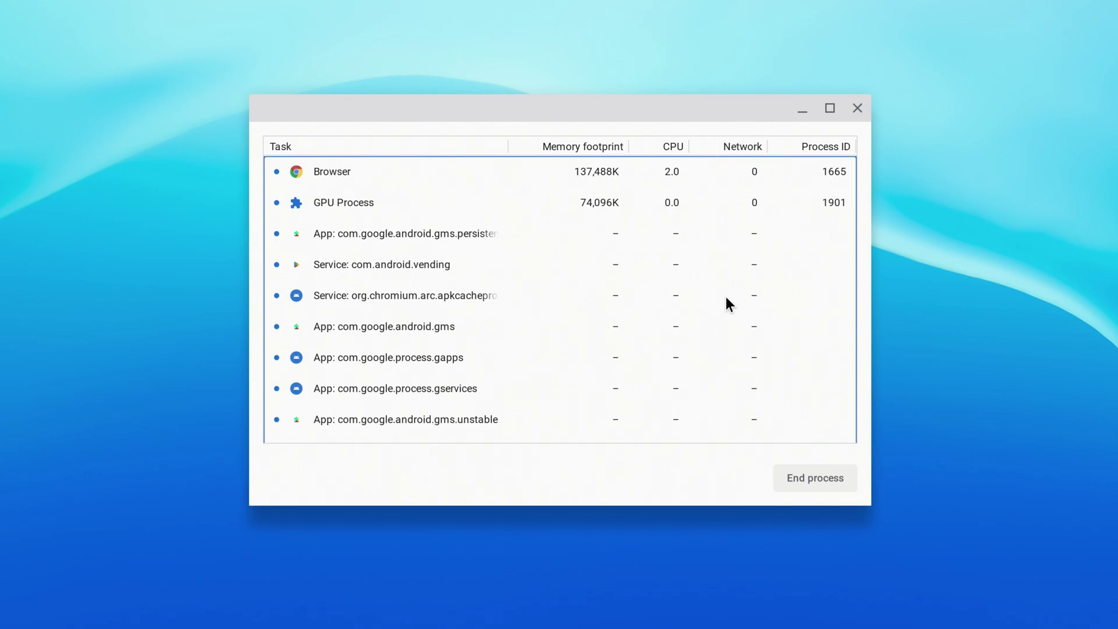
left_click_drag(853, 174, 859, 251)
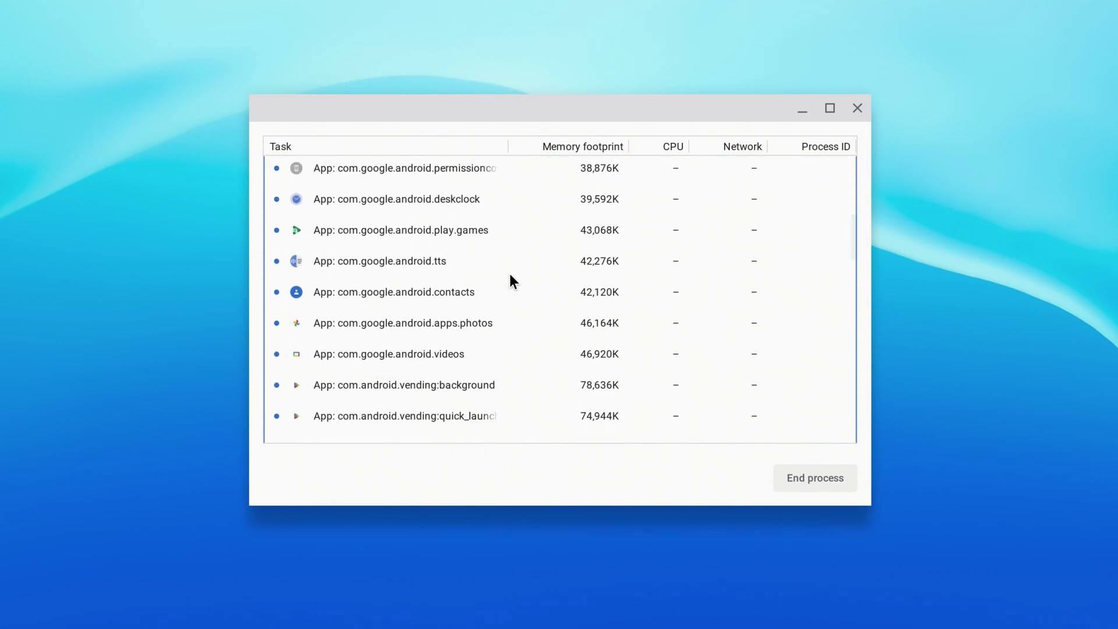
Step: Select the com.google.android.contacts app process and end it with End process
left_click(462, 291)
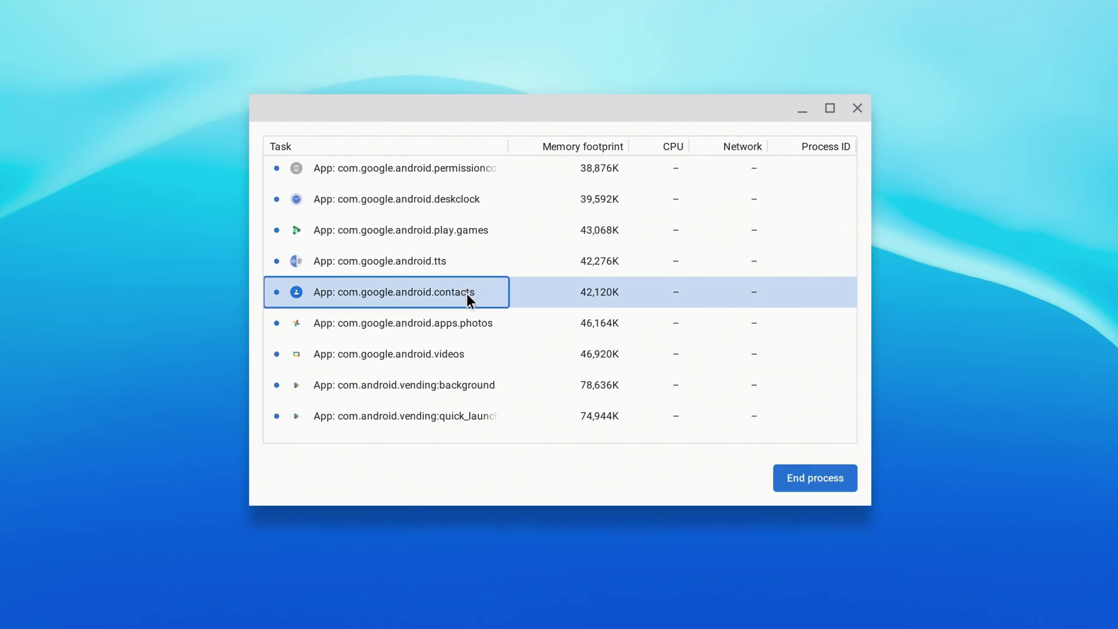
left_click(785, 485)
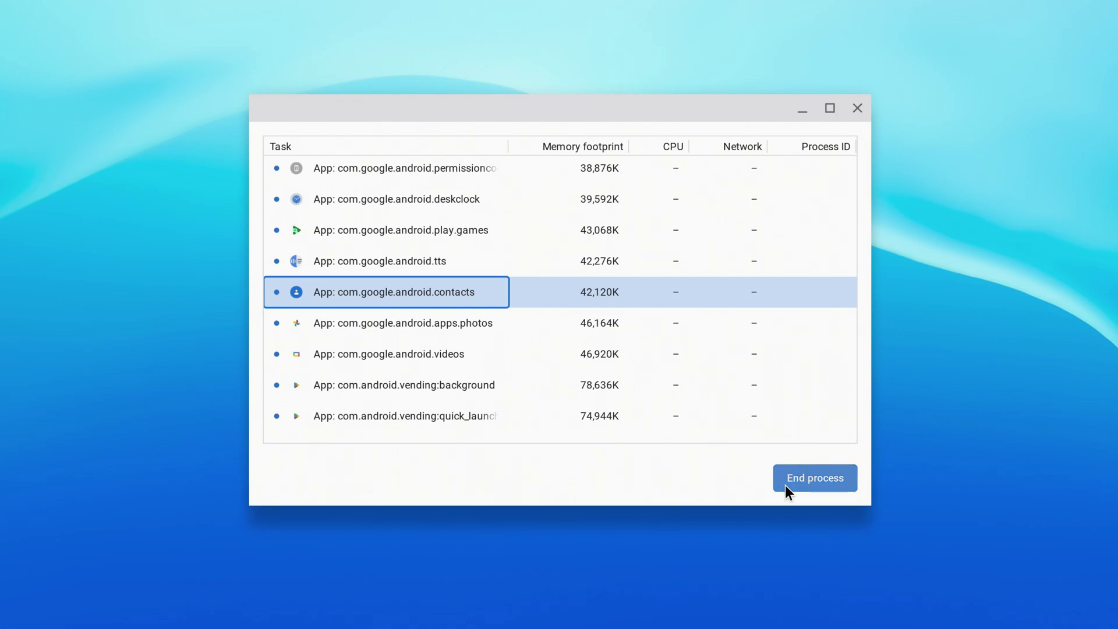